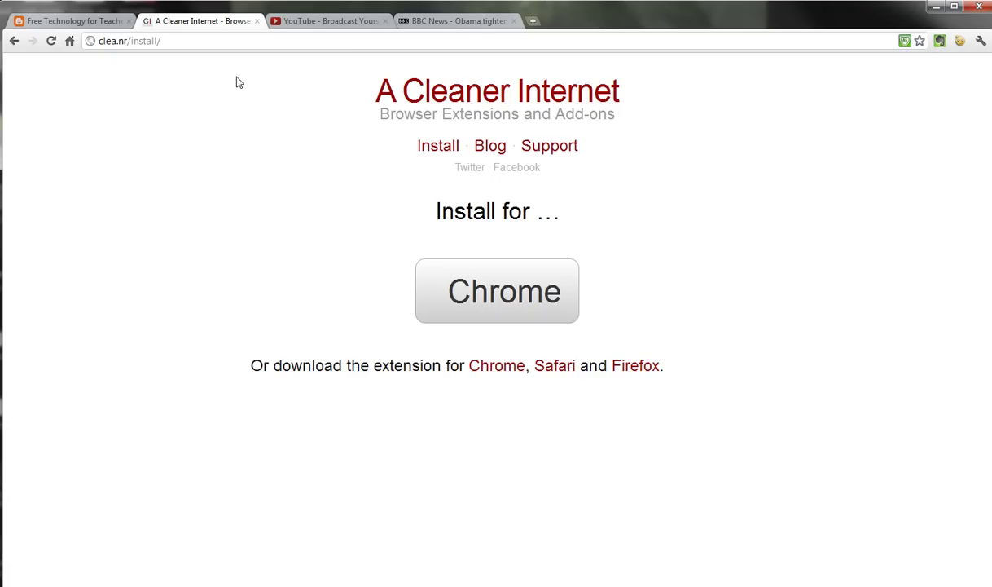
Step: Search the decluttered YouTube for 'did you know' and open the 4:56 'Did You Know?' video
click(307, 22)
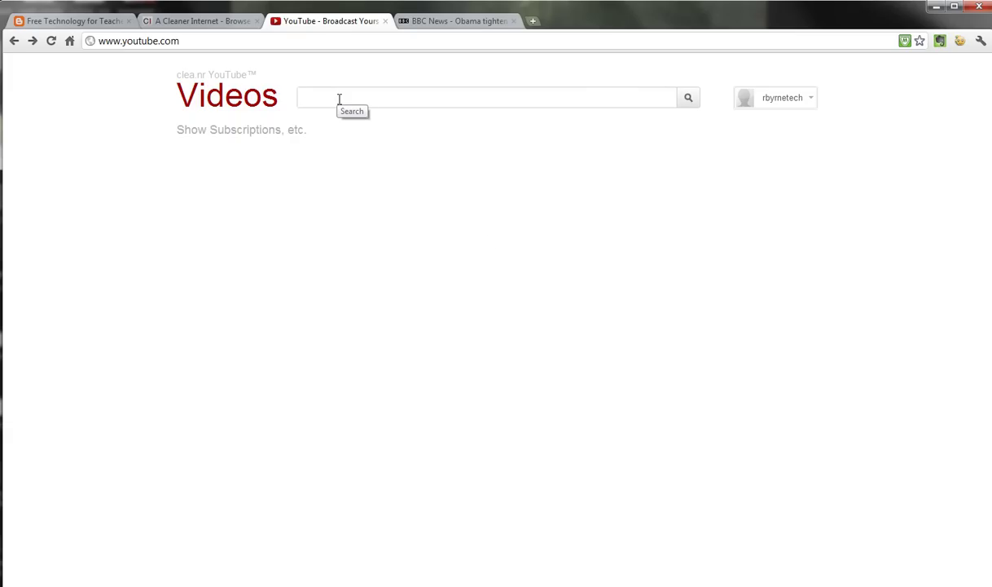
text(did )
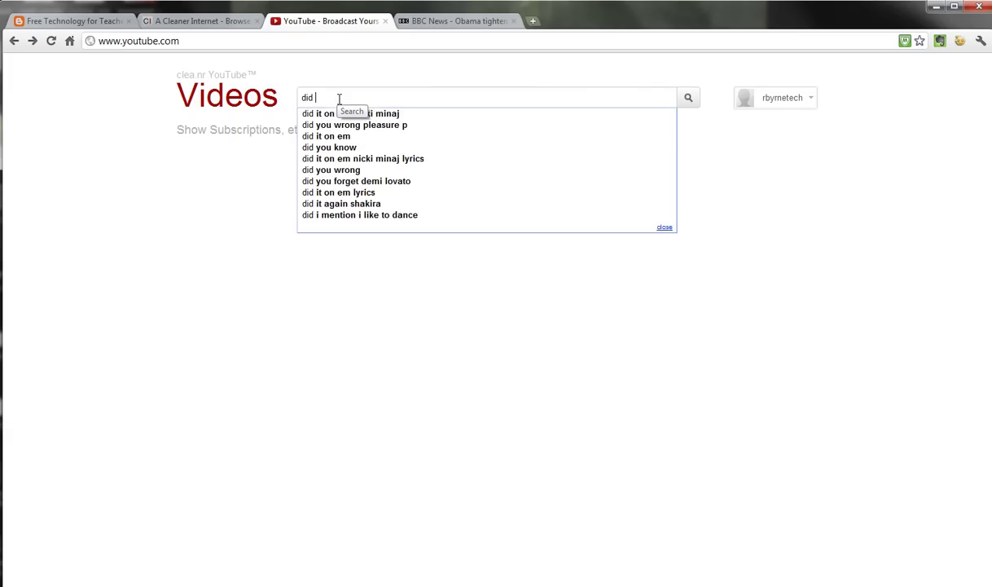
text(you know)
key(Return)
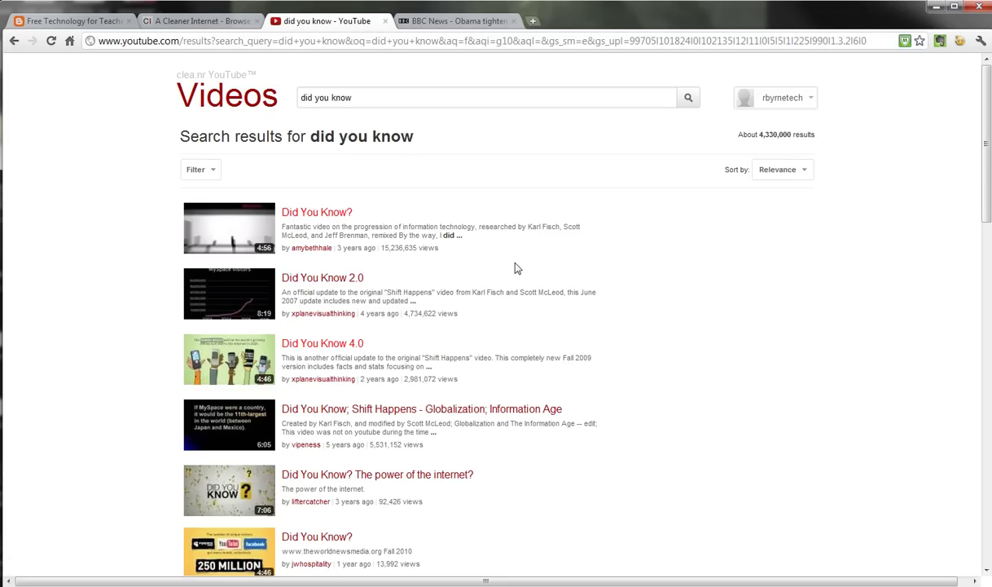
scroll(515, 267, down, 1)
scroll(524, 274, down, 1)
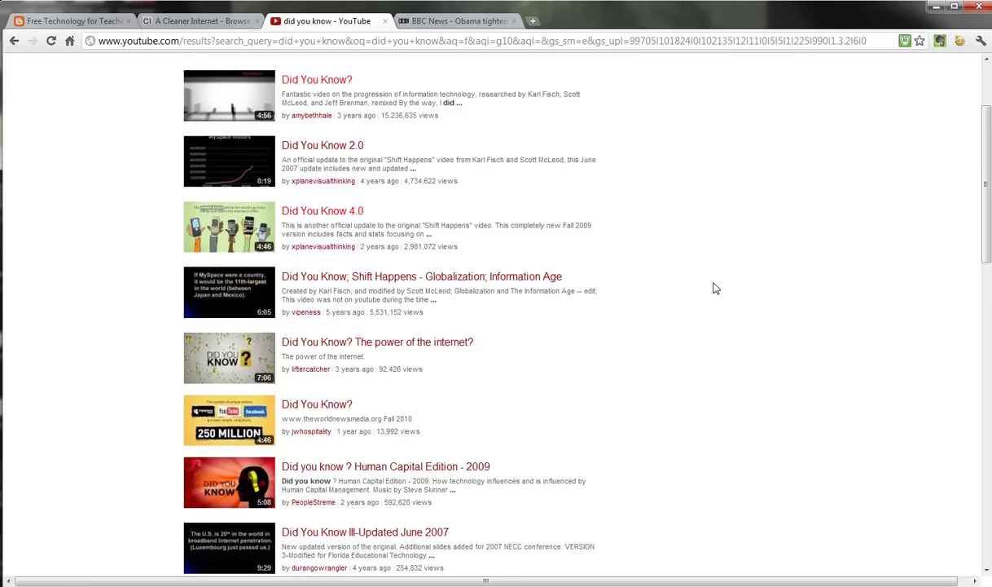
scroll(731, 330, up, 2)
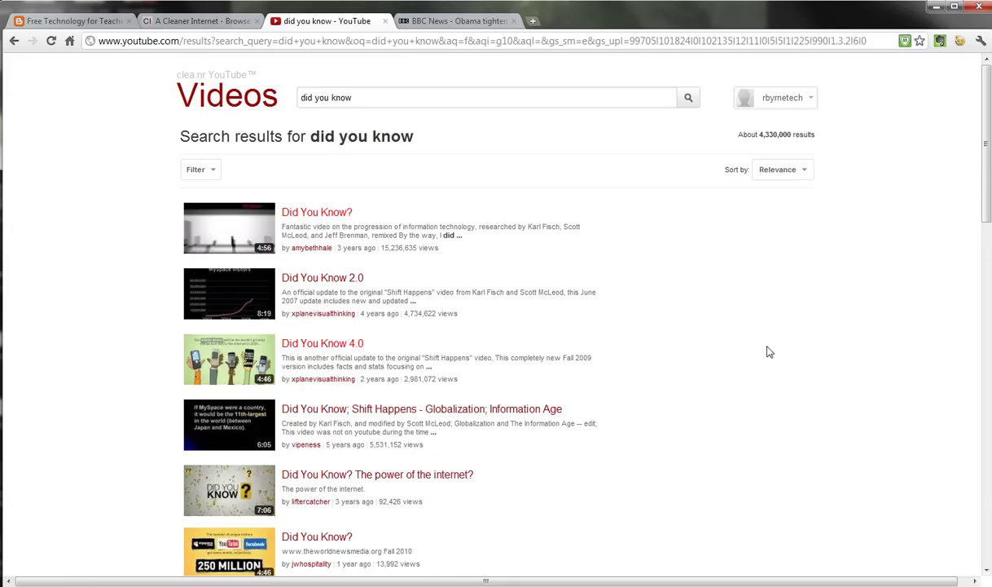
click(311, 214)
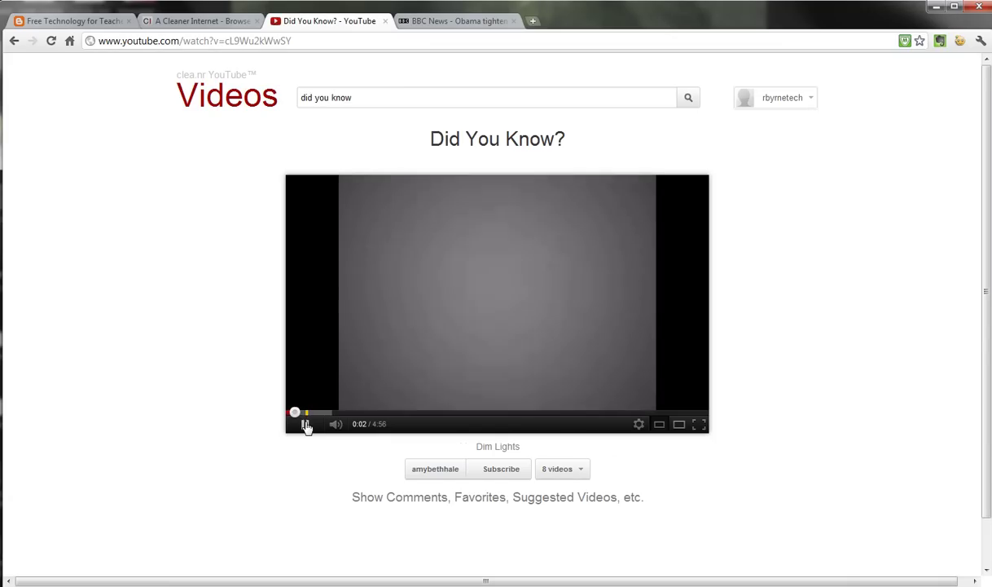
Step: Pause the video at 0:03 and reveal its comments, favorites and suggested videos
click(306, 427)
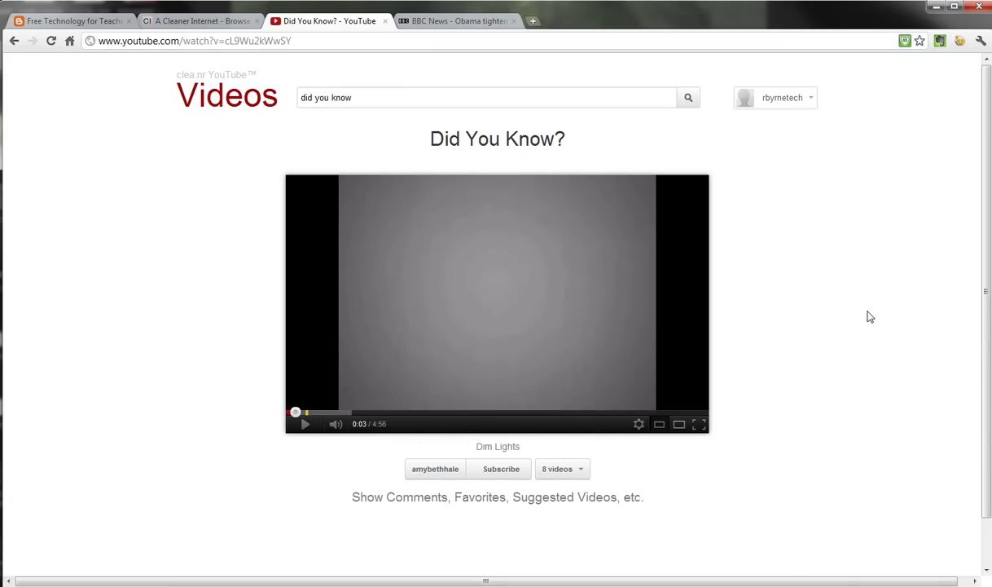
scroll(830, 301, down, 1)
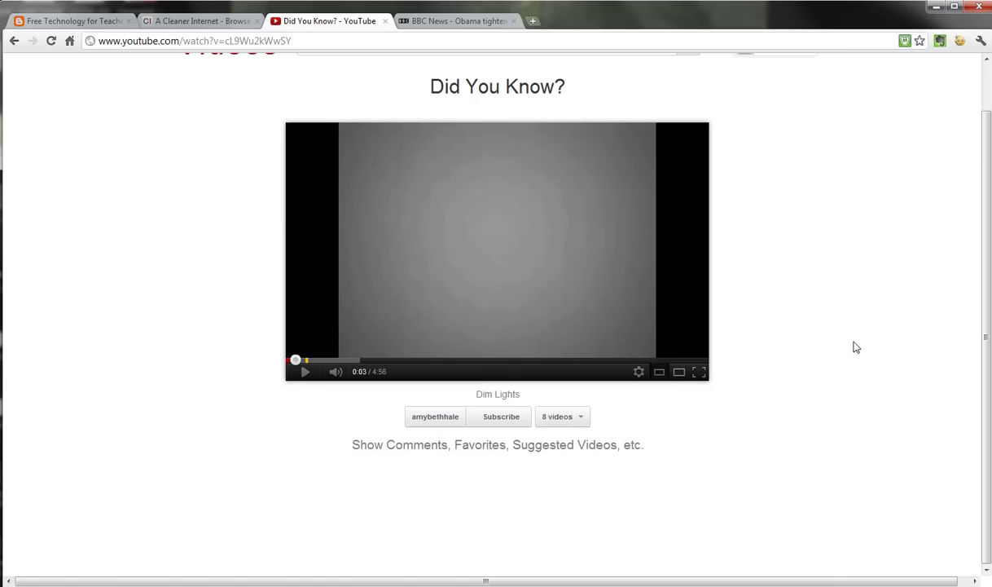
click(633, 445)
Step: Hide the comments and suggestions again and switch to the BBC News sanctions article
scroll(896, 312, down, 5)
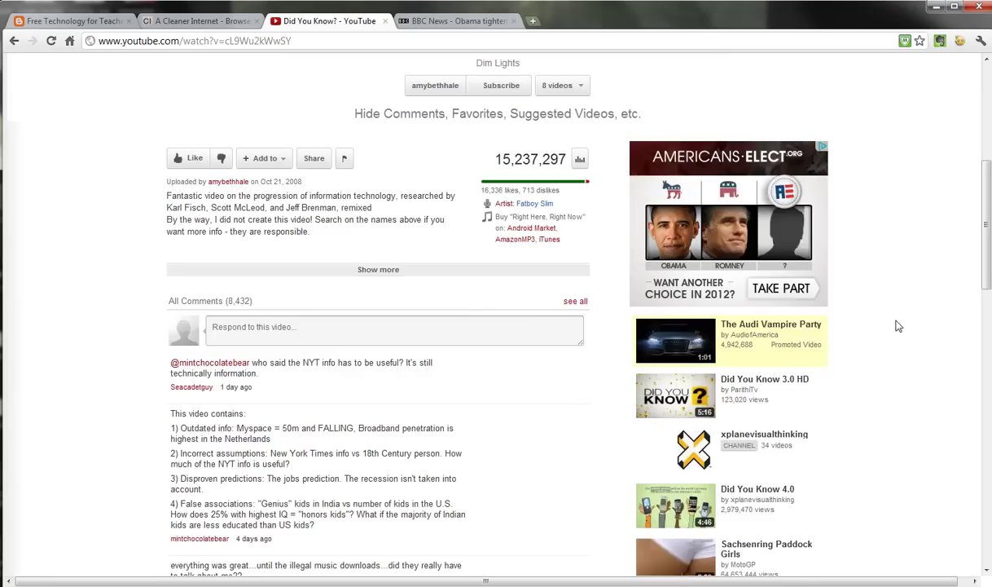
scroll(874, 326, up, 3)
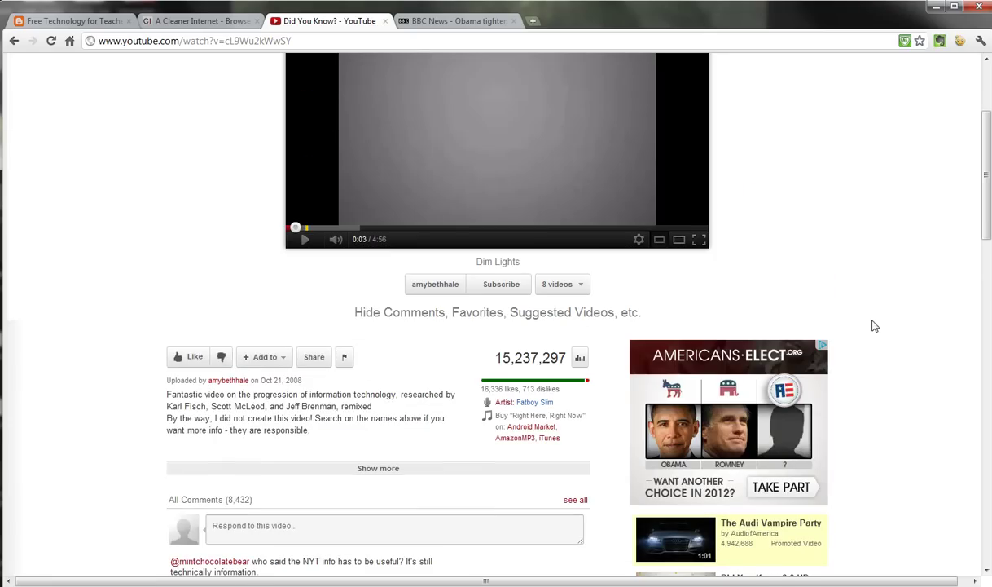
click(595, 314)
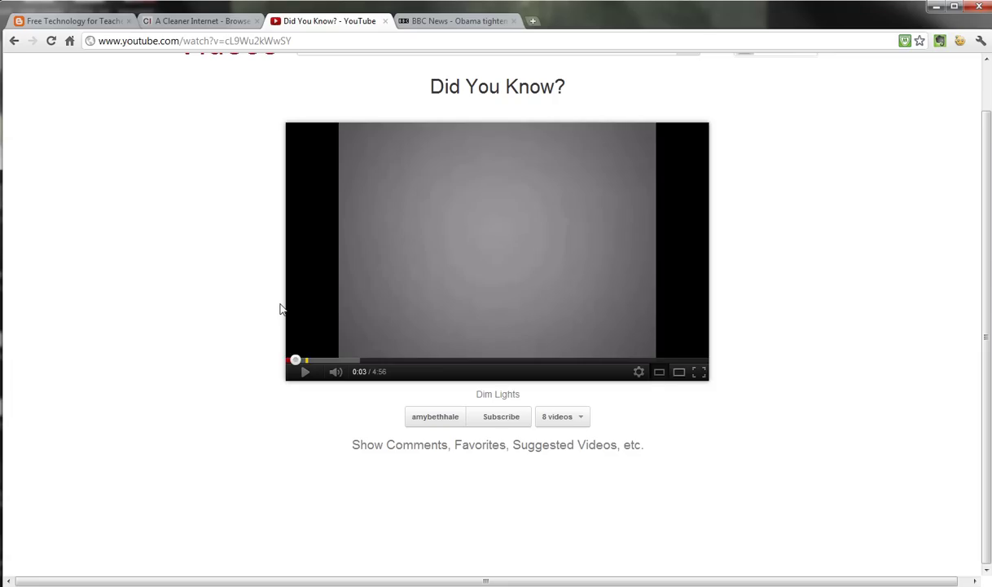
key(ctrl+Tab)
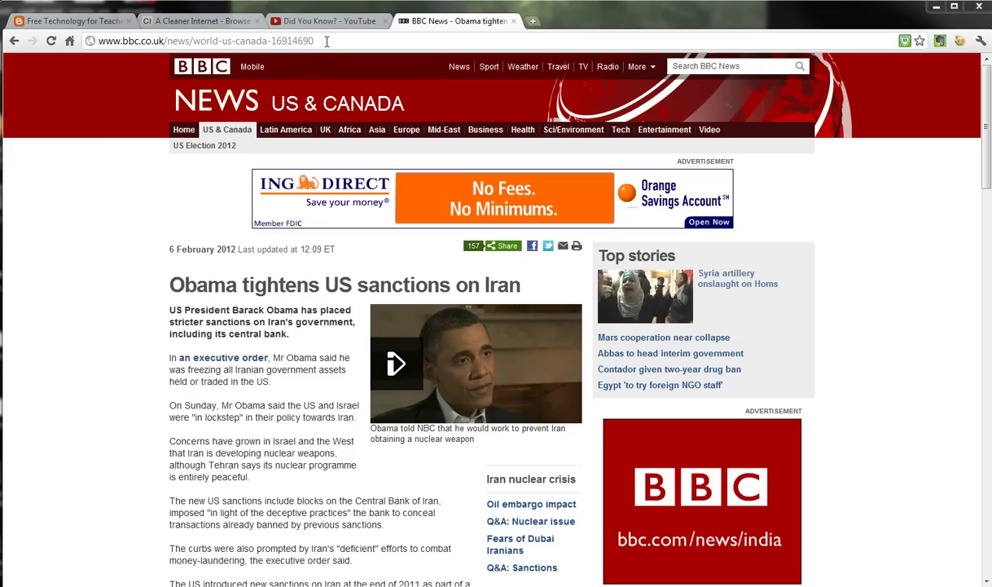
drag(313, 41, 84, 39)
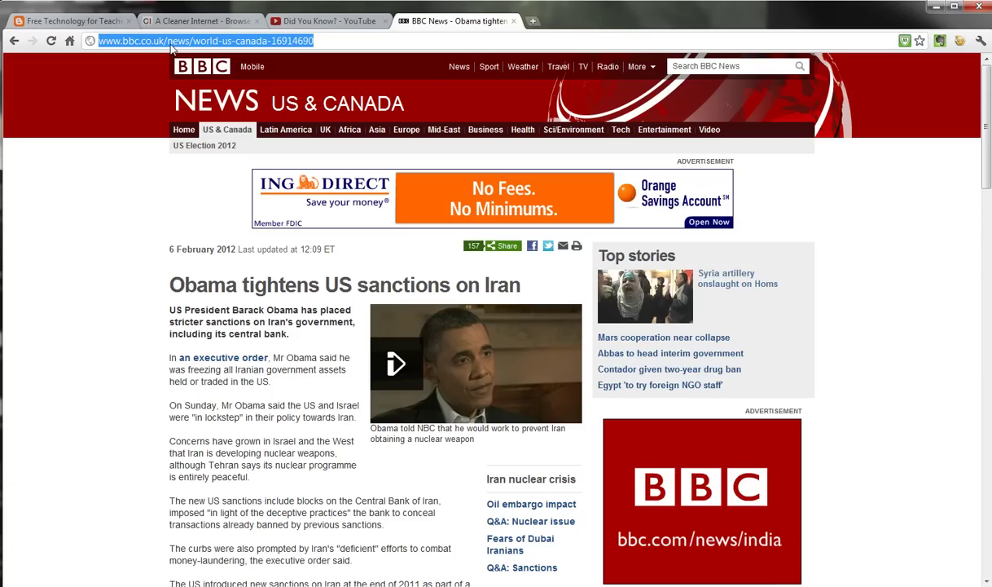
click(814, 261)
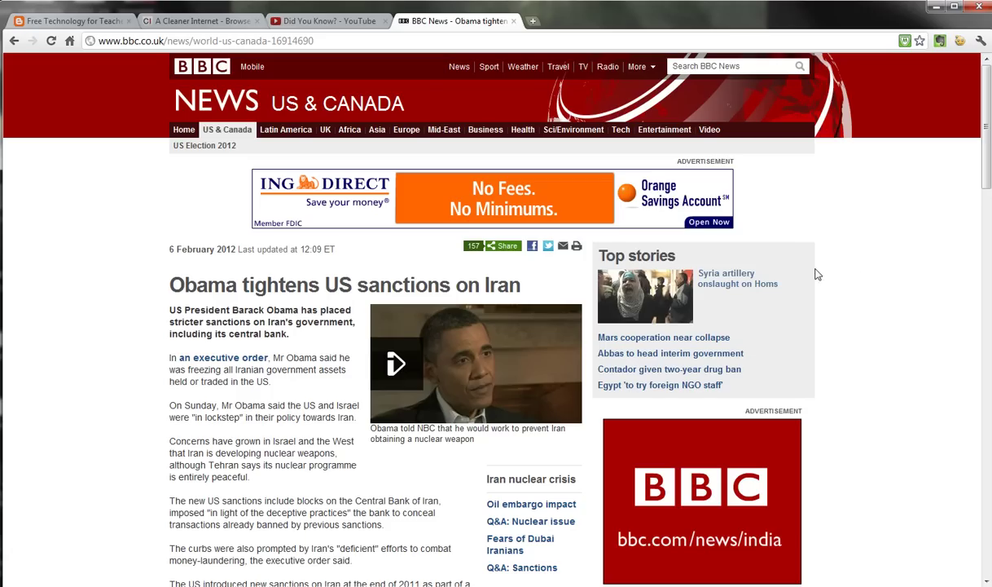
Step: Shorten the BBC article with the bitly extension and select the bbc.in short link
click(962, 43)
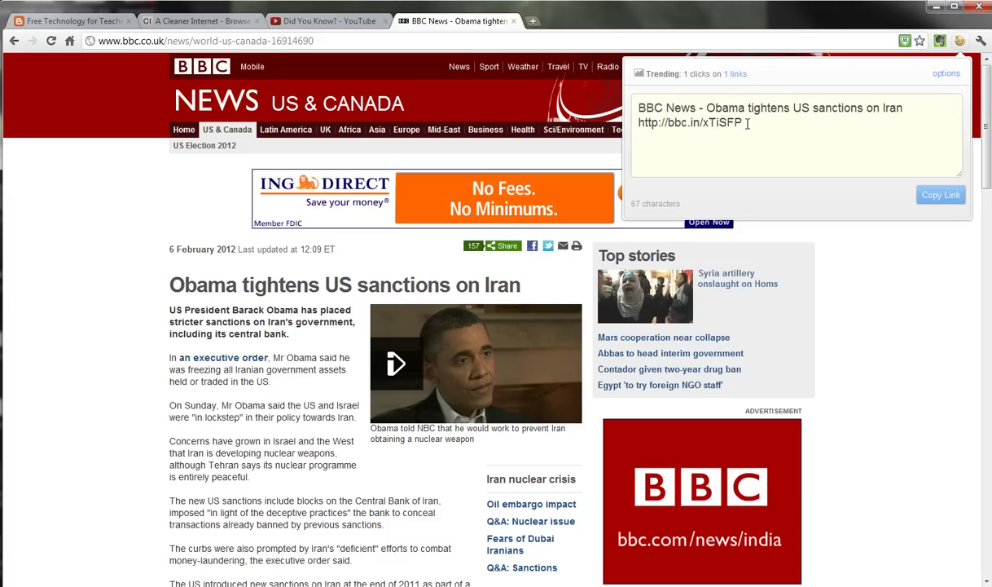
drag(744, 123, 639, 124)
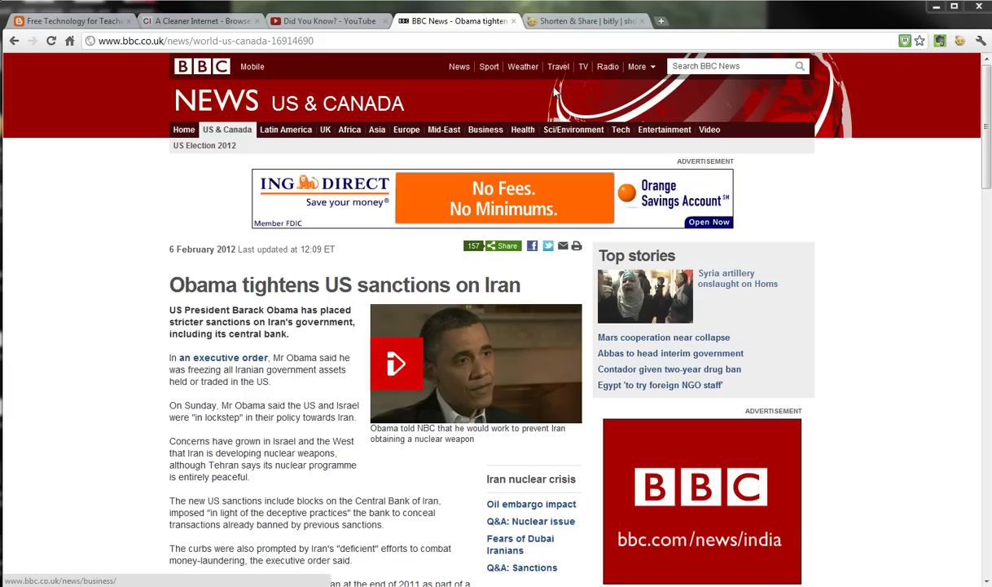
Step: Copy the BBC article's web address and paste it into bitly's shorten box
click(589, 26)
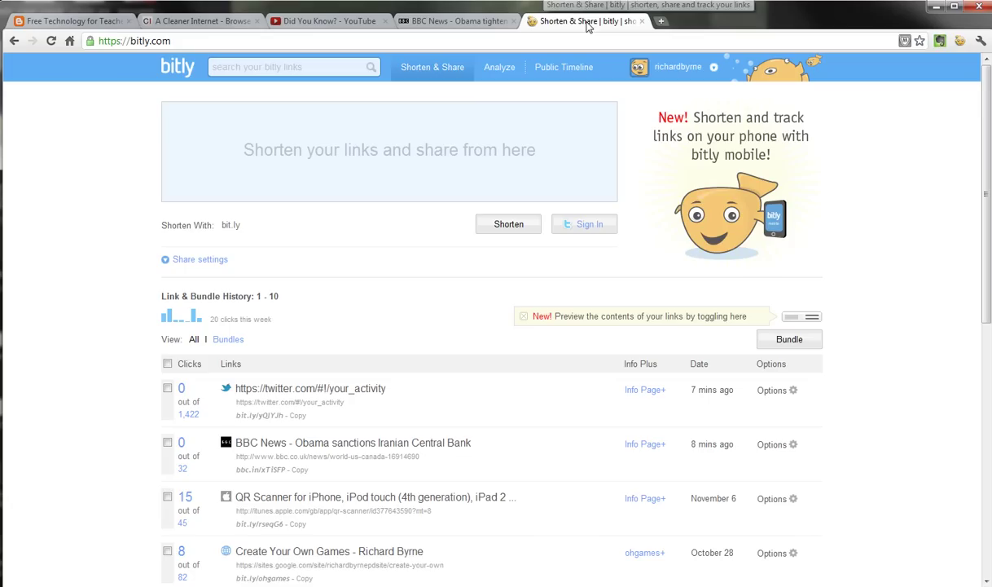
click(452, 21)
click(343, 40)
key(ctrl+c)
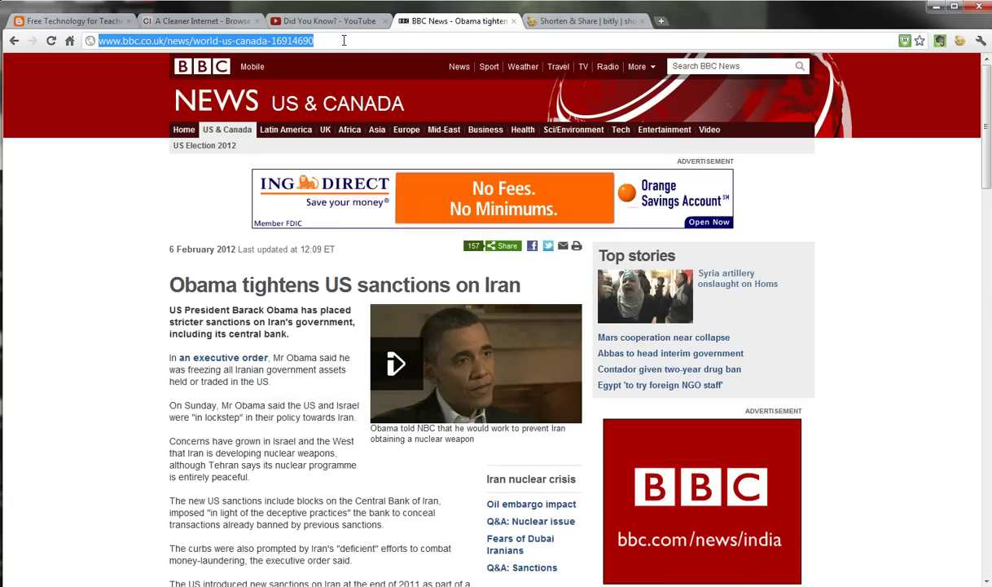
click(516, 21)
click(363, 123)
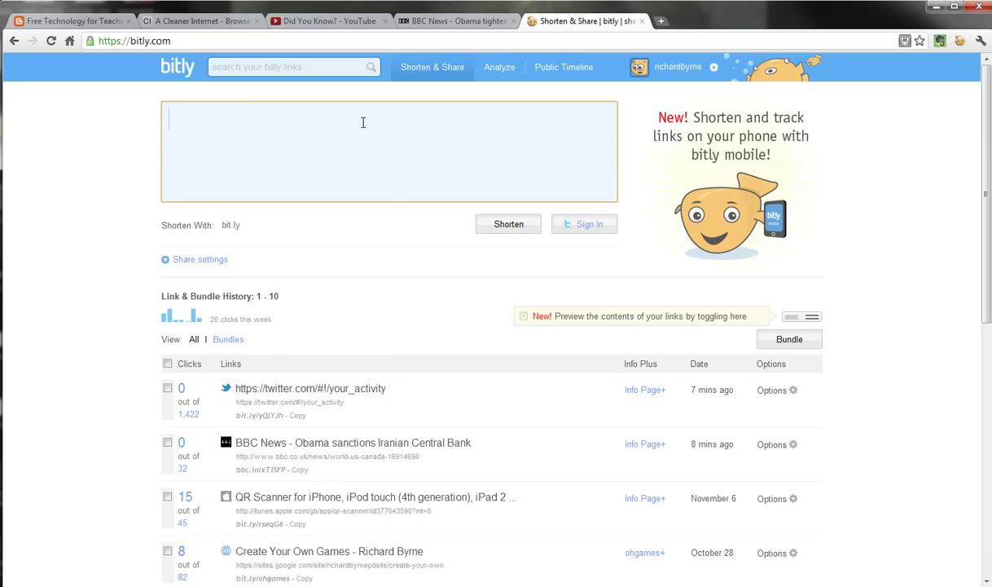
key(ctrl+v)
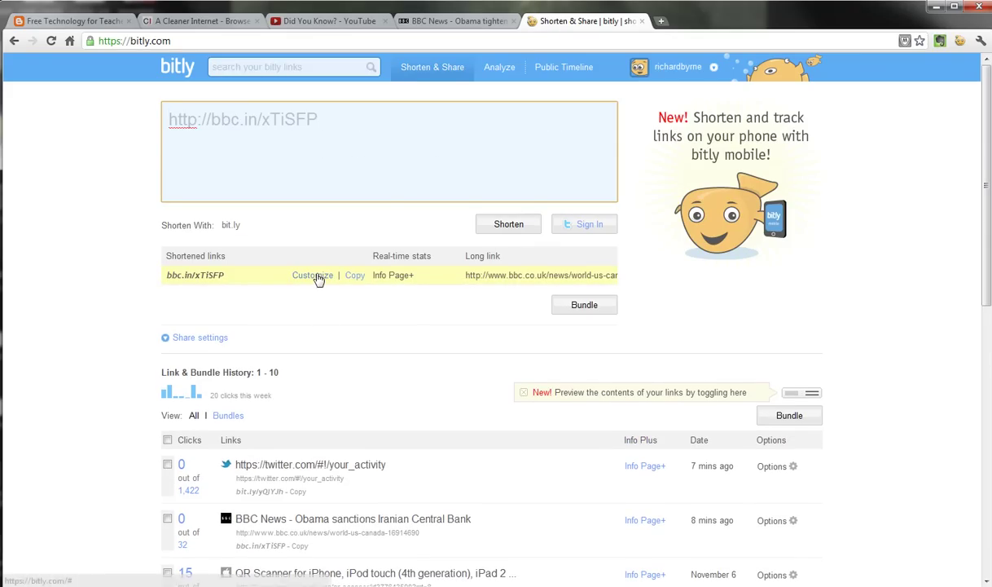
Step: Customize the bbc.in short link ending to 'mrbyrne', then return to the article
click(317, 276)
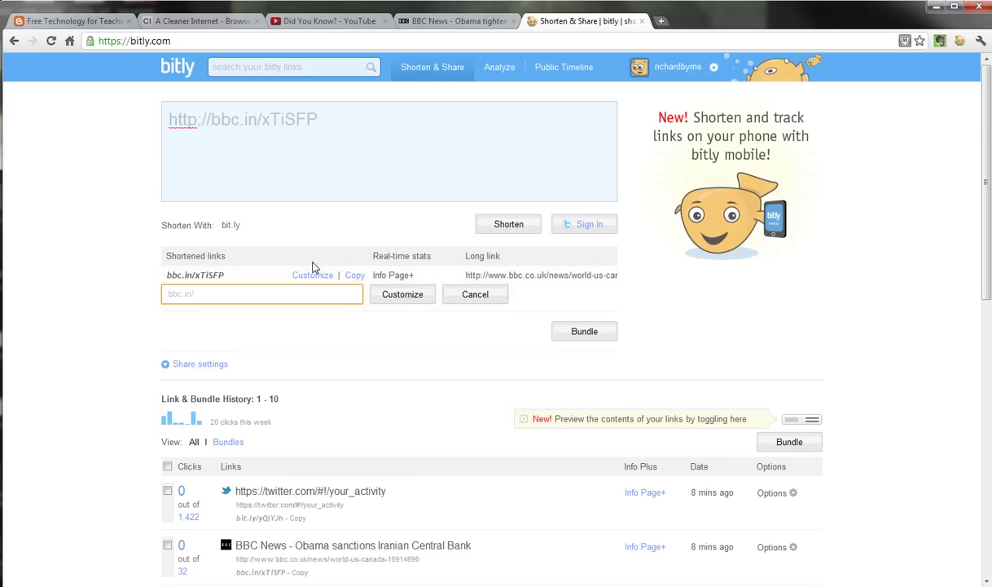
text(mrbyrne)
click(402, 297)
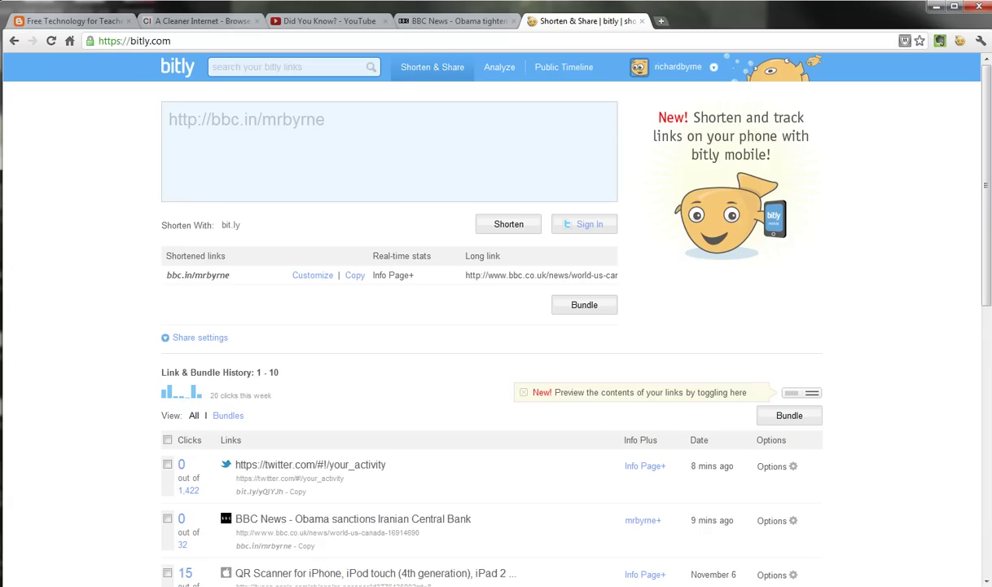
key(ctrl+shift+Tab)
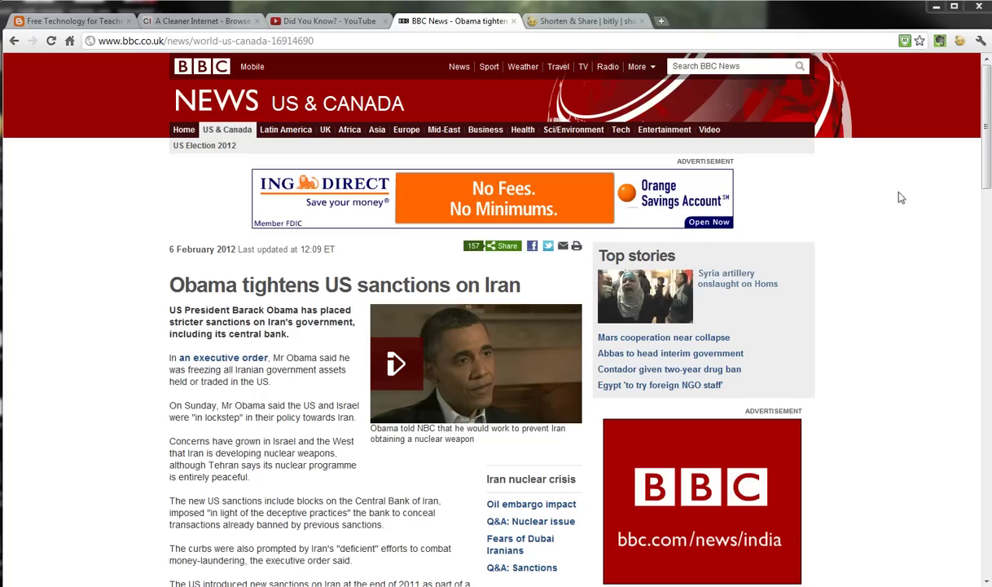
Step: Start an Evernote Web Clipper clip of the sanctions article and fill its comment and tags fields
click(941, 42)
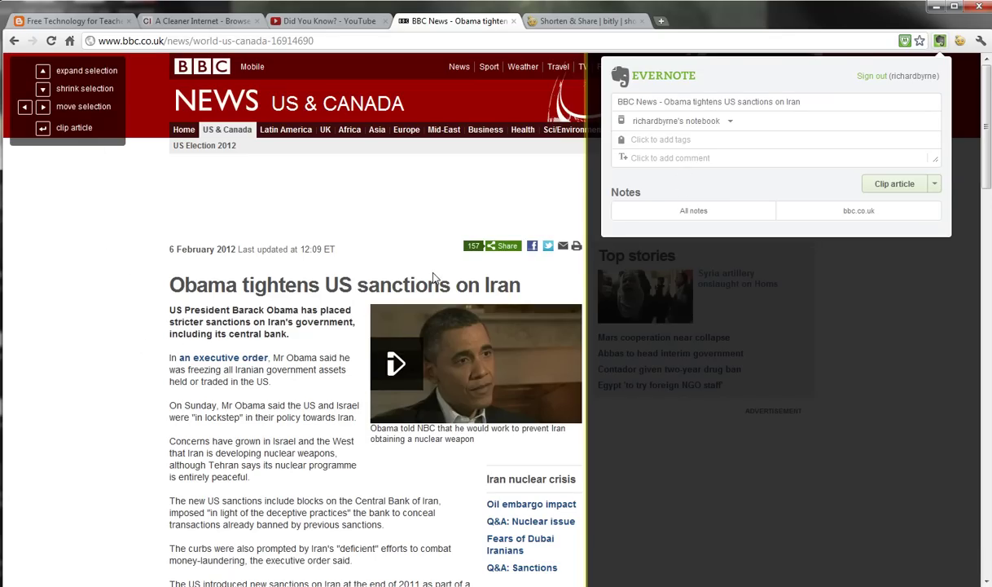
click(647, 158)
click(643, 139)
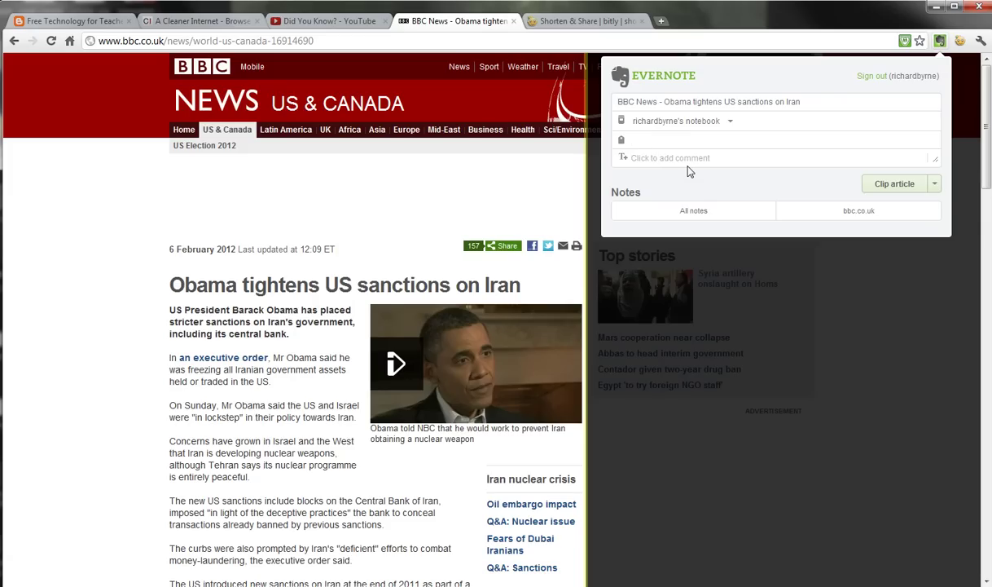